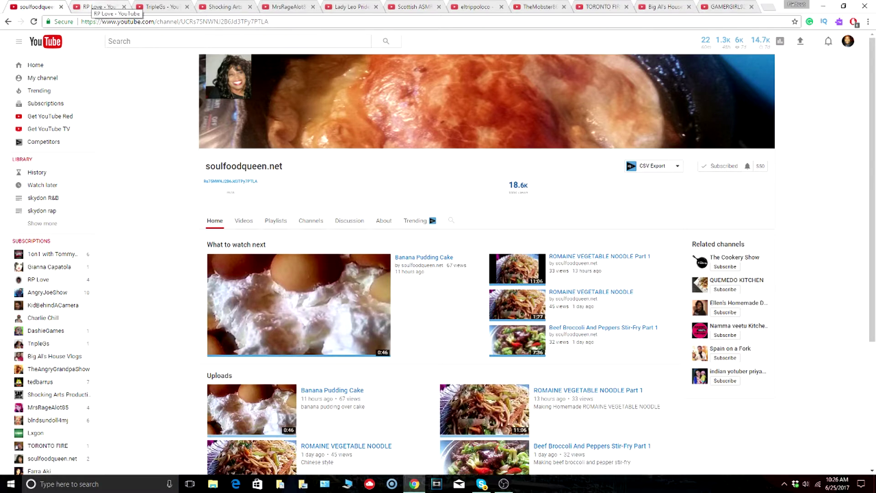
- Switch to the RP Love channel tab with its Super Mario Maker videos
left_click(99, 7)
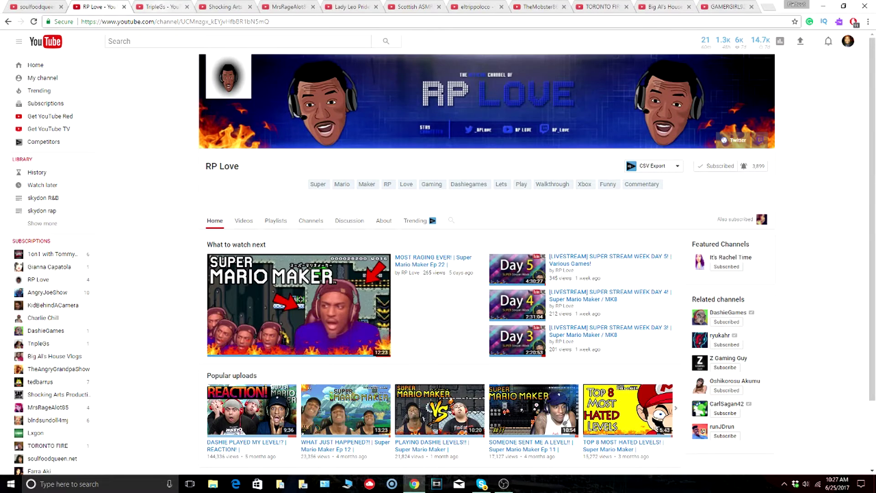
- Switch to the TripleGs channel tab showing the BubbleGum Blowing video
left_click(162, 6)
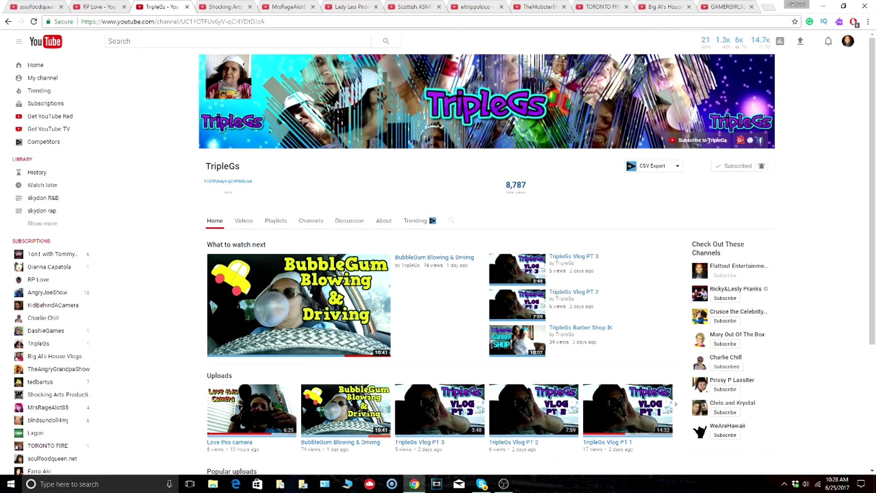
- Advance to the next tab, the Shocking Arts Productions channel, with Ctrl+Tab
key("ctrl+Tab")
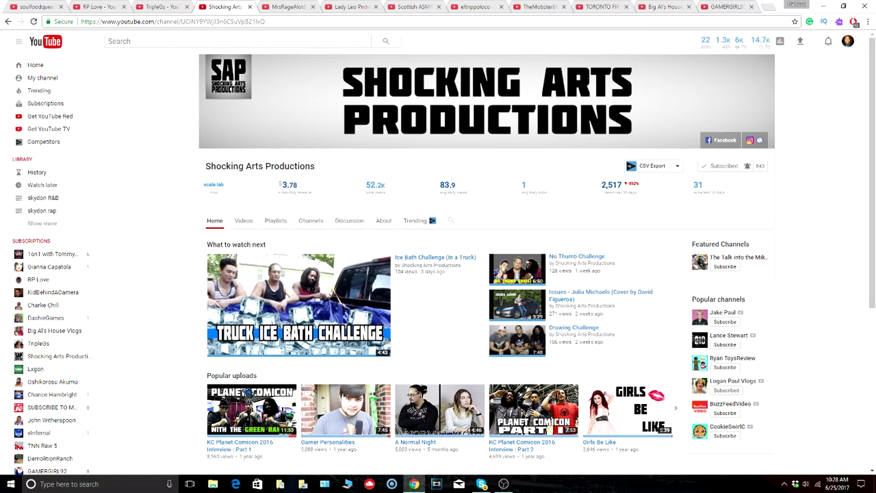
- Switch to the MrsRageAlot85 channel tab featuring the Pop Chips CRAZY HOT video
left_click(285, 6)
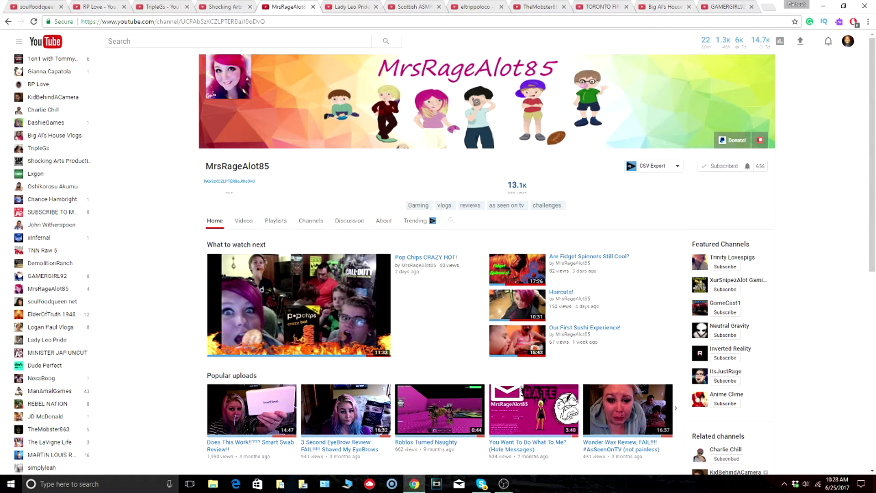
- Switch to the Lady Leo Pride channel tab showing its uploads and liked videos
left_click(351, 7)
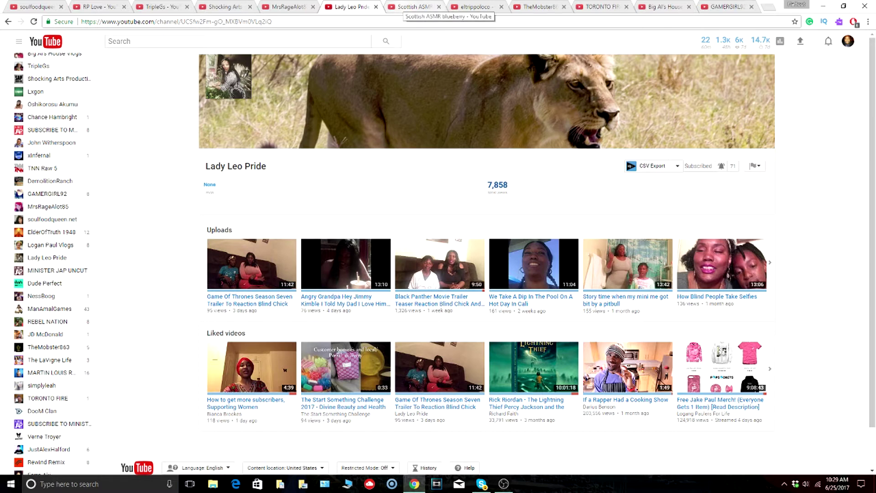
- Switch to the Scottish ASMR Blueberry channel tab with its Beauty Killer Palette video
left_click(411, 7)
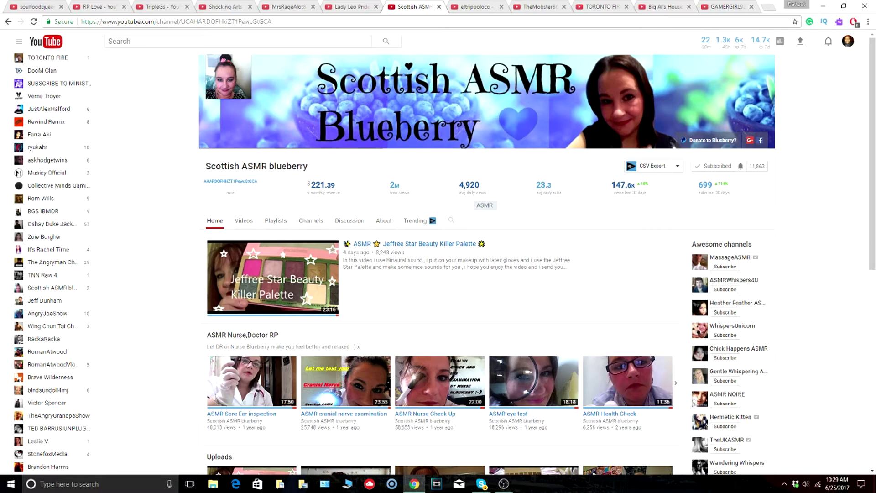
scroll(439, 273, "down", 3)
scroll(439, 273, "up", 3)
- Pass through the eltrippoloco videos tab to TheMobster863's channel tab
left_click(475, 7)
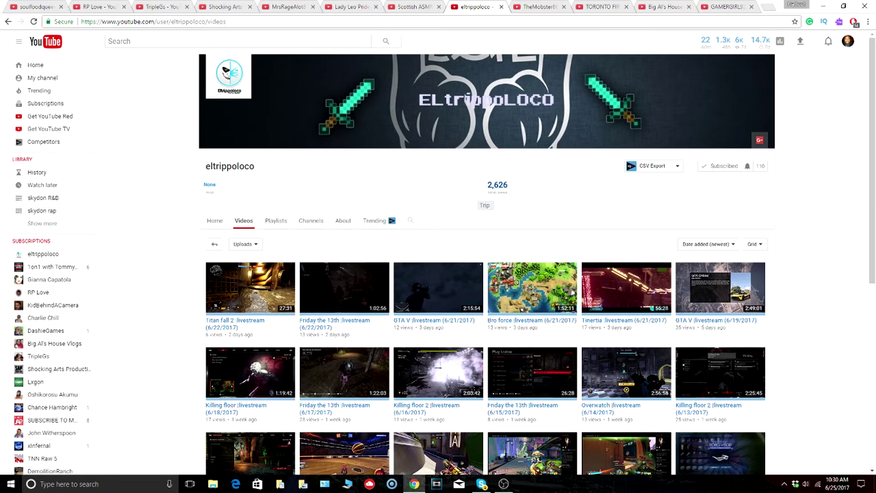
left_click(540, 6)
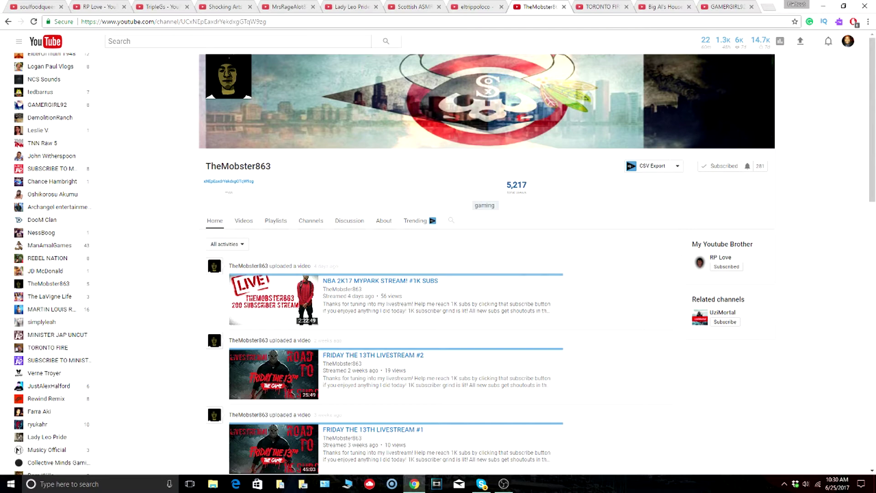
scroll(479, 275, "down", 2)
scroll(480, 274, "down", 2)
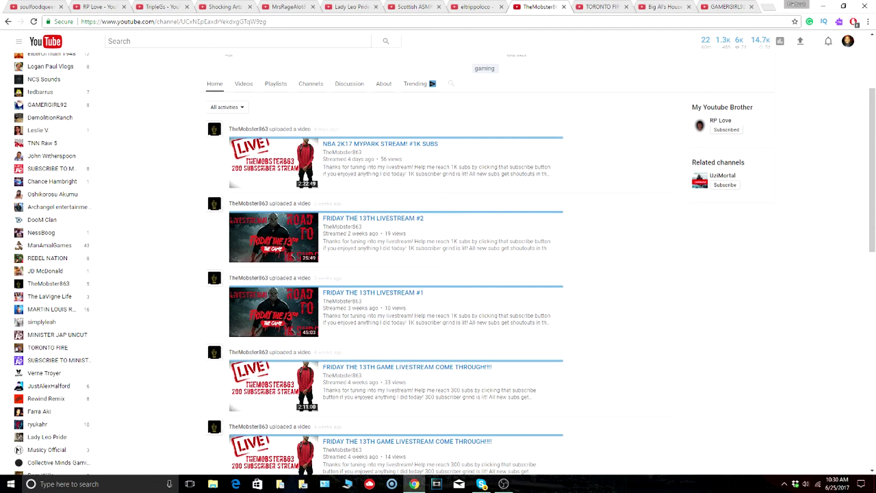
scroll(480, 274, "down", 3)
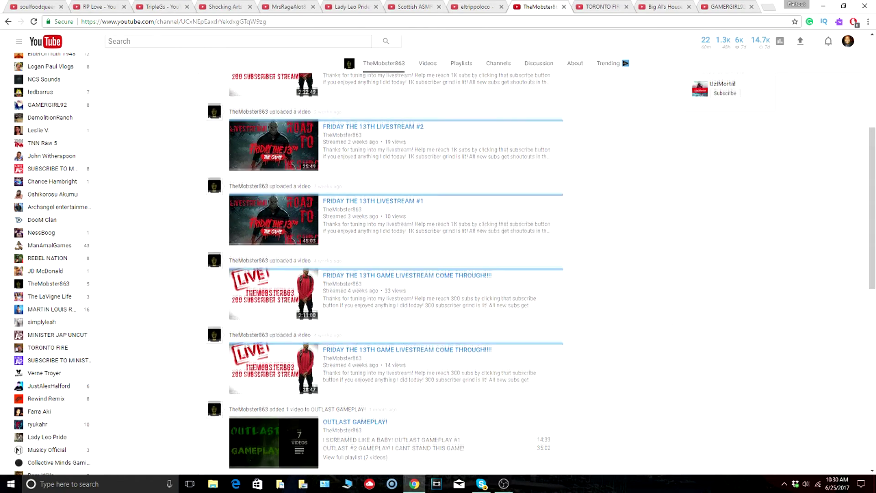
scroll(479, 273, "down", 2)
scroll(480, 274, "down", 1)
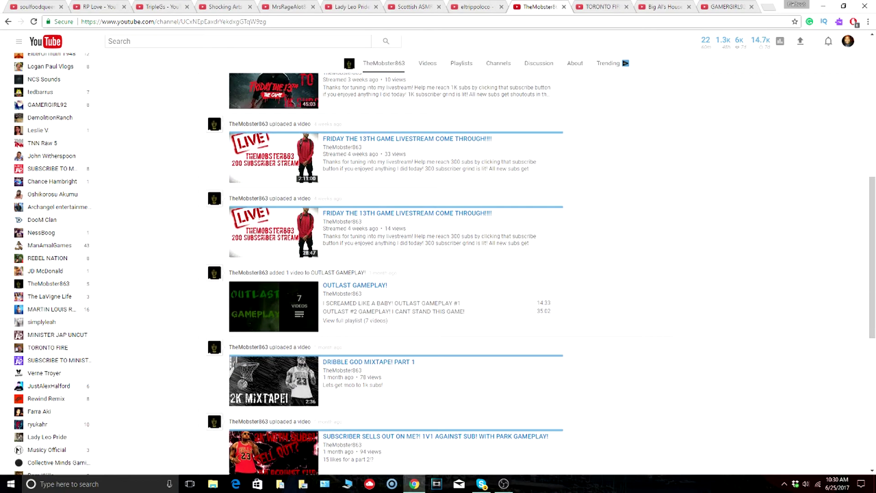
scroll(480, 274, "down", 1)
scroll(479, 274, "down", 2)
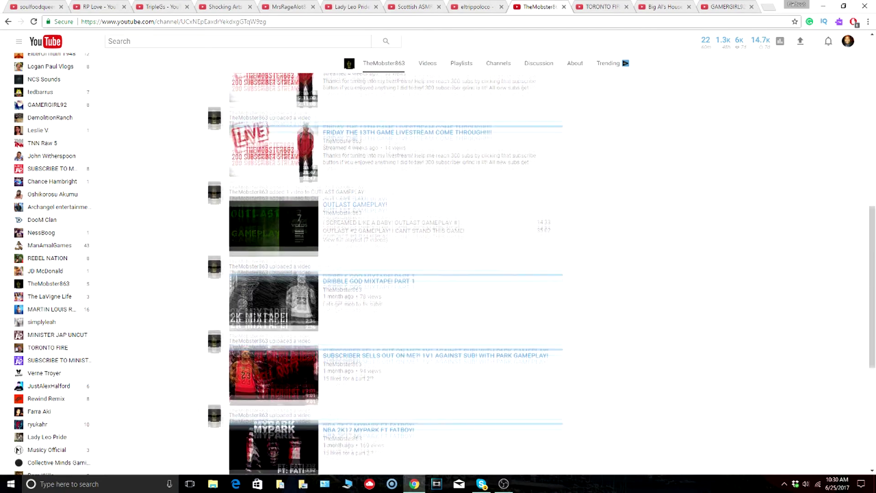
scroll(479, 273, "down", 2)
scroll(479, 274, "down", 1)
scroll(480, 274, "down", 2)
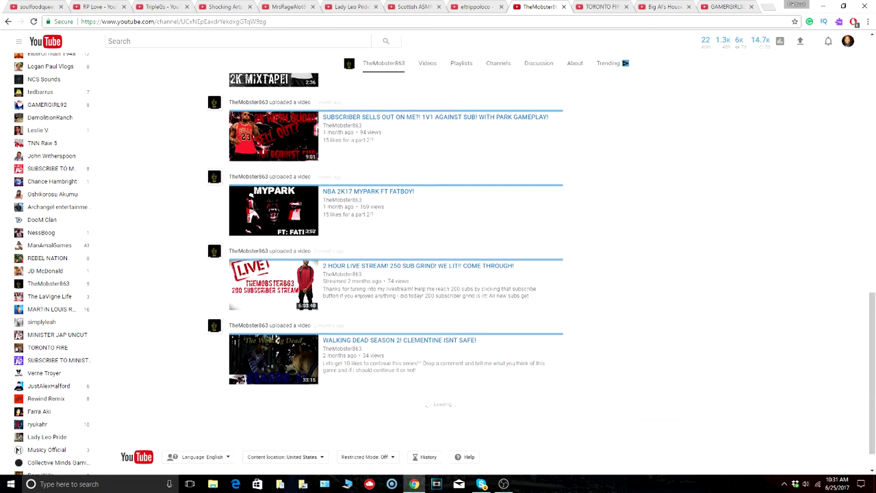
scroll(479, 273, "up", 5)
scroll(479, 274, "up", 5)
scroll(479, 274, "up", 5)
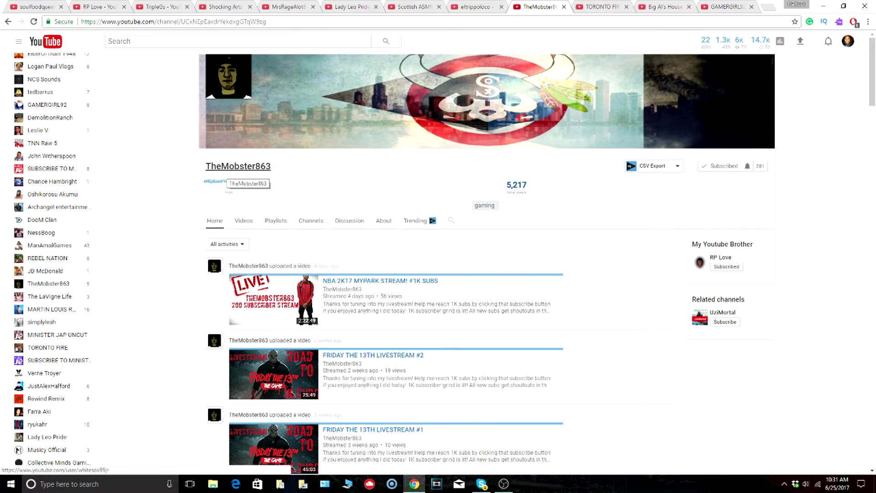
- Advance to the TORONTO FIRE channel's videos tab with Ctrl+Tab
key("ctrl+Tab")
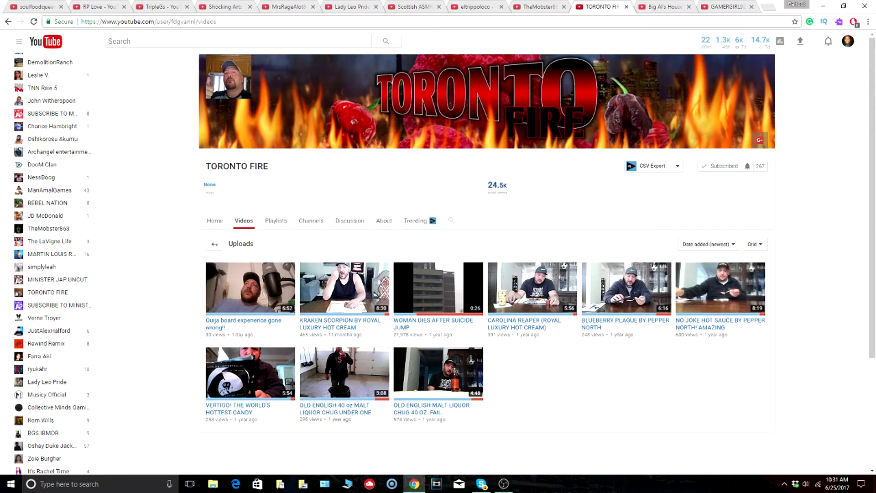
- Switch to the Big Al's House Vlogs videos tab listing Pepsi Fire Review
left_click(666, 7)
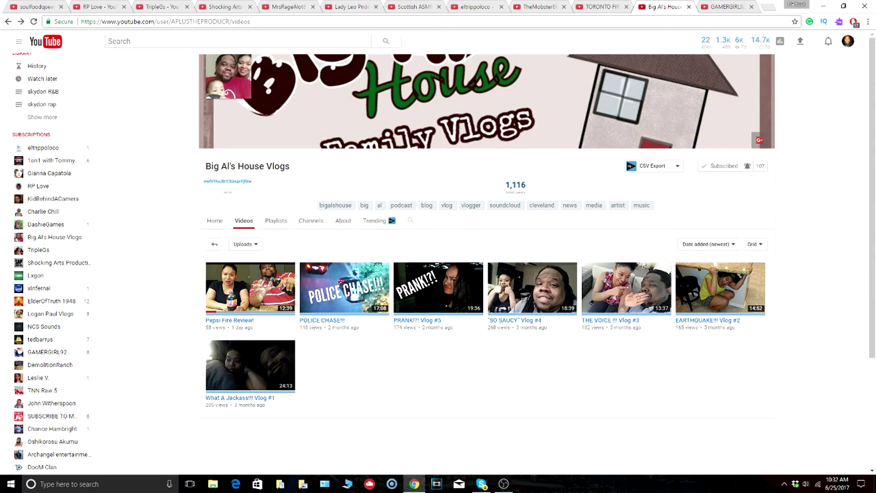
- Switch to the GAMERGIRL92 videos tab listing GUESS WHOS BACK?
left_click(728, 7)
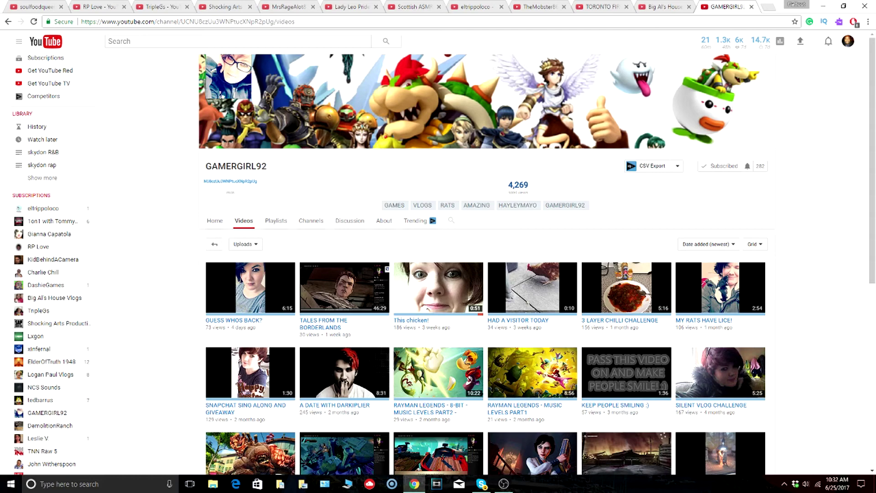
scroll(487, 274, "down", 4)
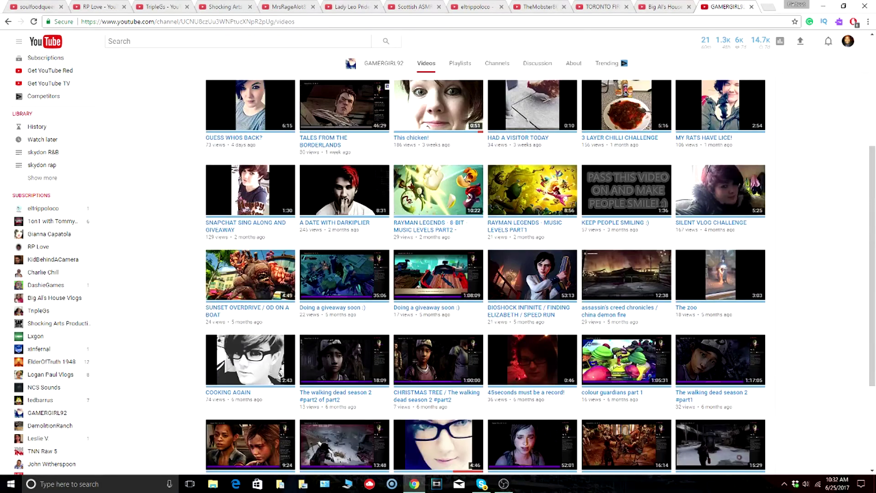
scroll(486, 274, "down", 4)
scroll(486, 273, "up", 10)
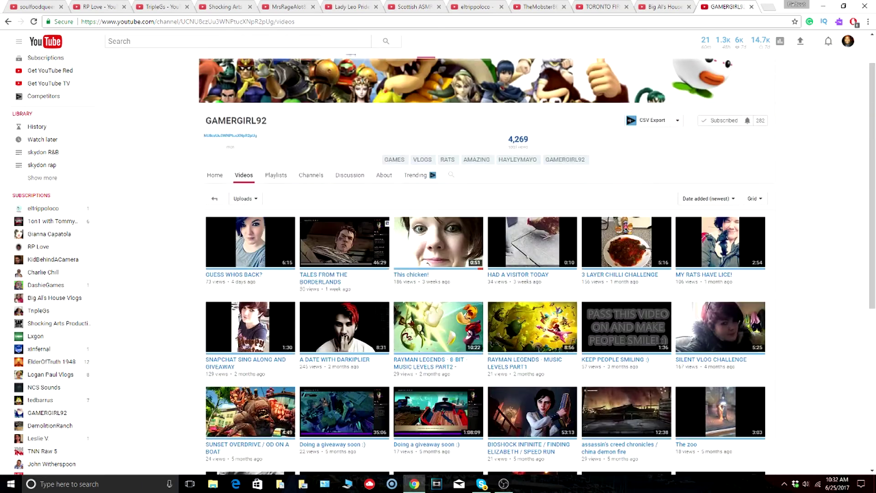